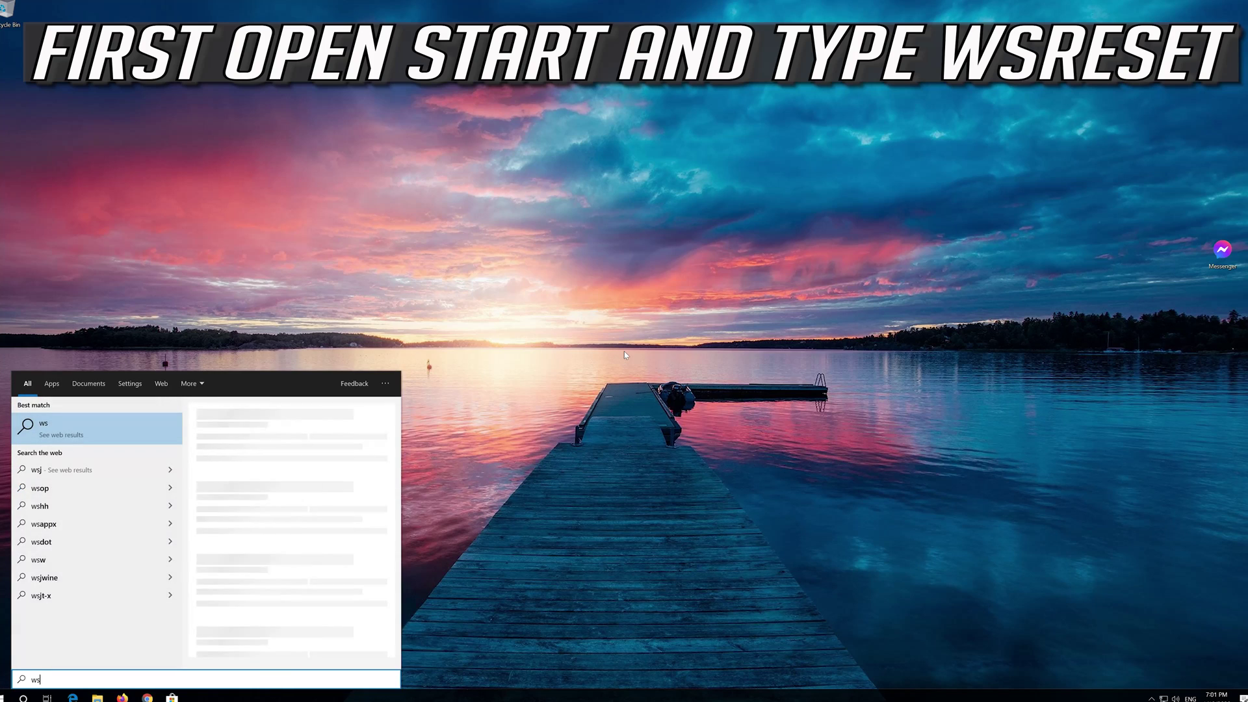
Step: Search the Start menu for wsreset and run it to reset the Store cache
{"action": "type", "text": "reset"}
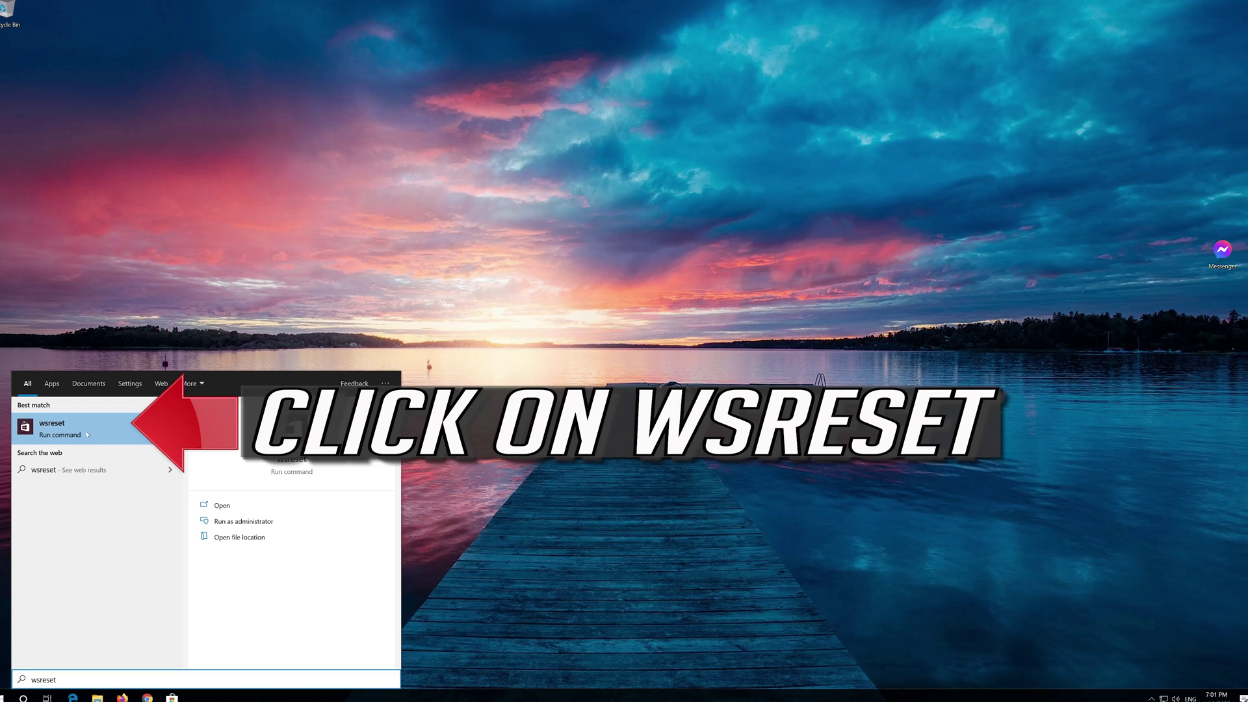
{"action": "left_click", "coordinate": [113, 435]}
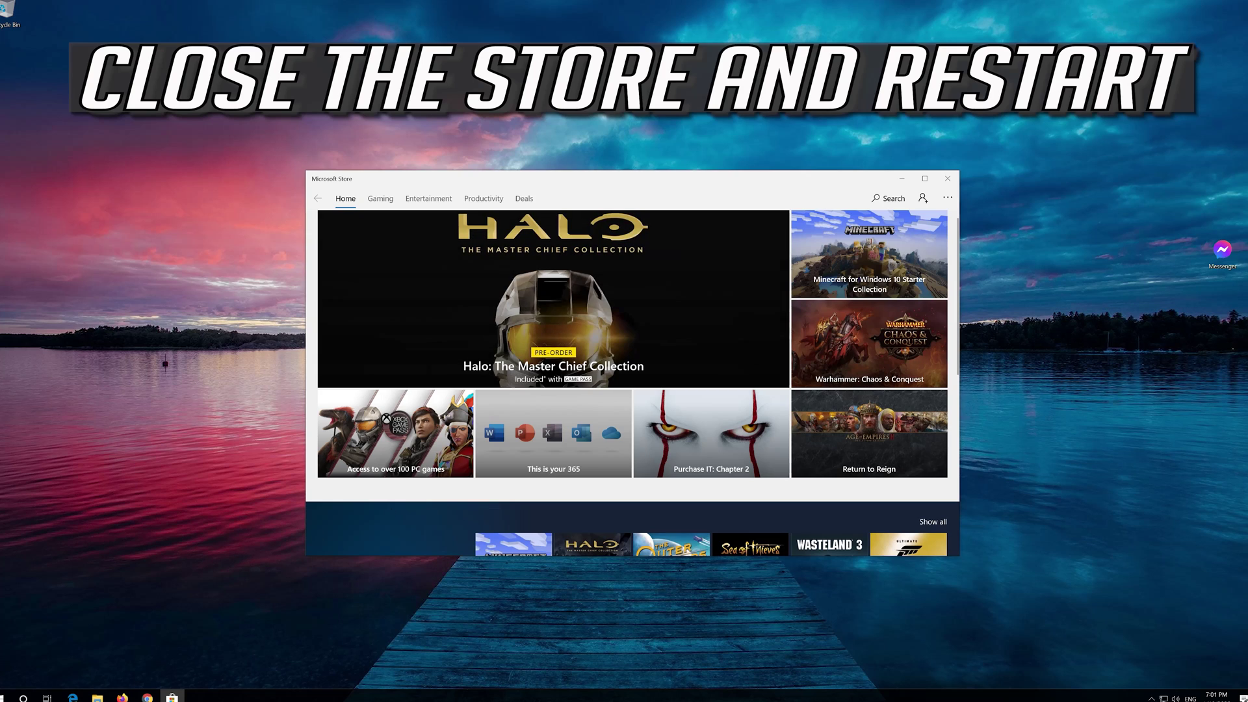
Step: Close Microsoft Store and bring up the Start menu's shut down and restart options
{"action": "left_click", "coordinate": [946, 182]}
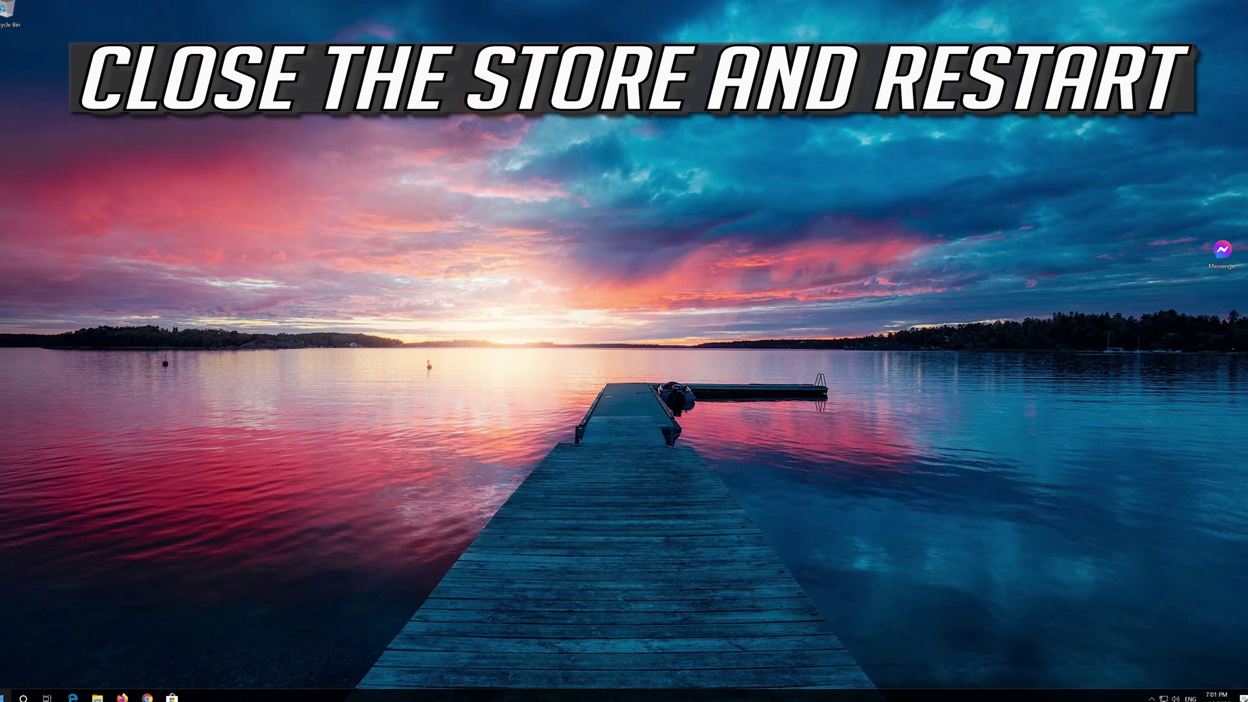
{"action": "left_click", "coordinate": [6, 694]}
{"action": "left_click", "coordinate": [3, 676]}
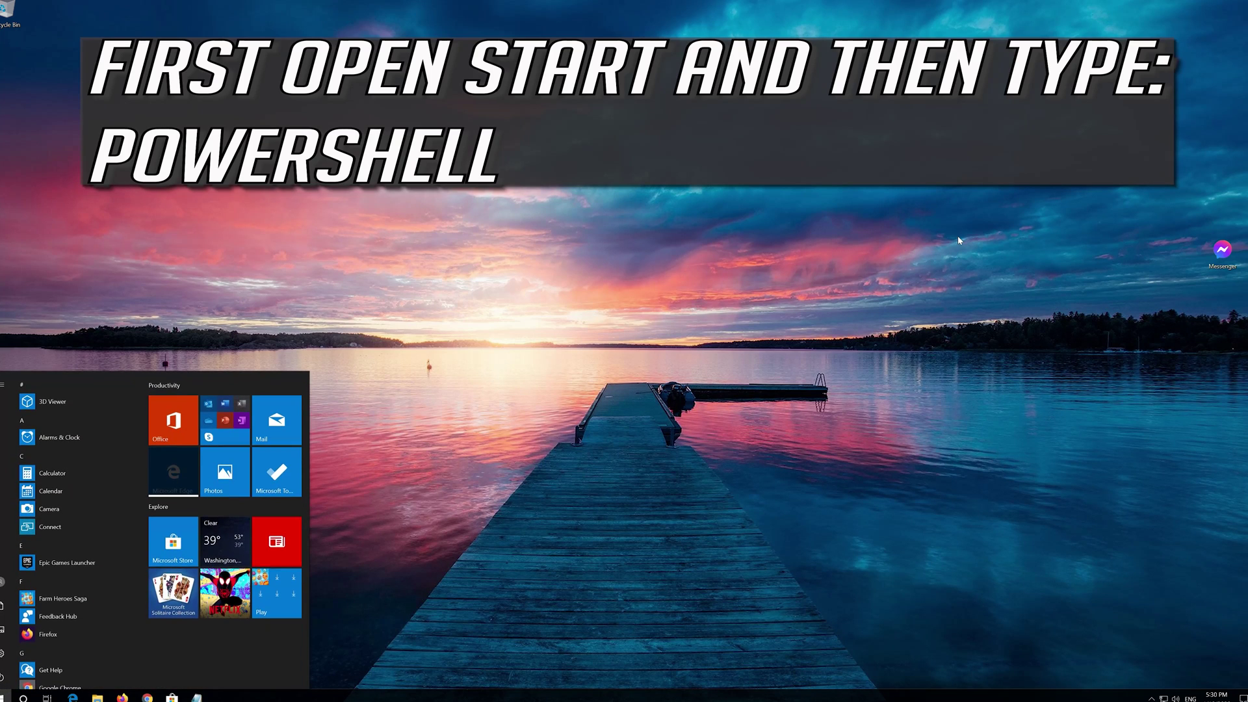
Step: Launch Windows PowerShell as administrator and approve the User Account Control prompt
{"action": "type", "text": "powers"}
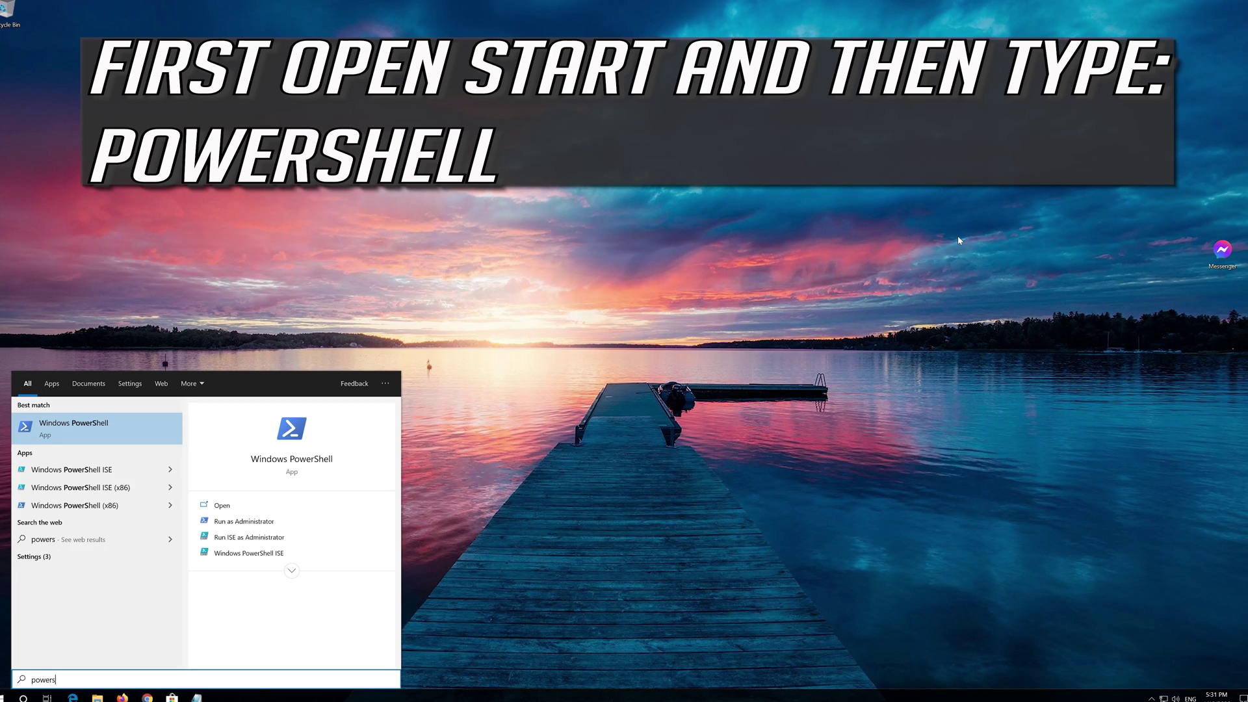
{"action": "type", "text": "hell"}
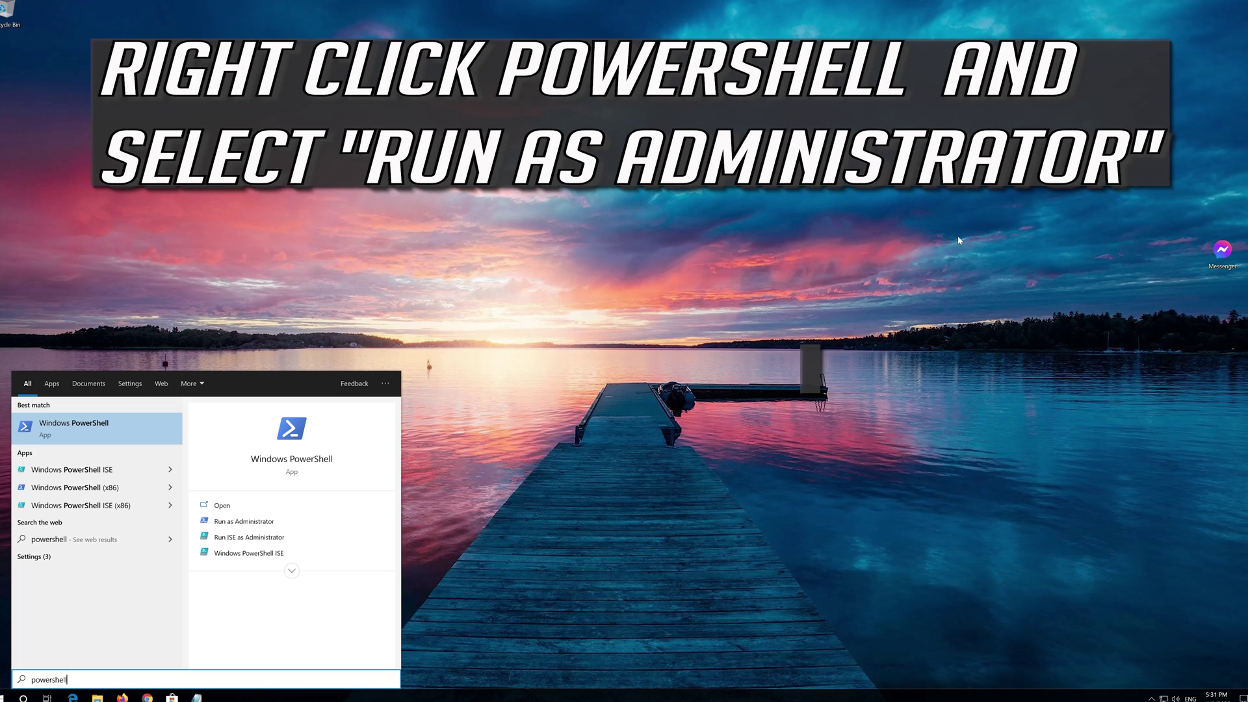
{"action": "right_click", "coordinate": [88, 437]}
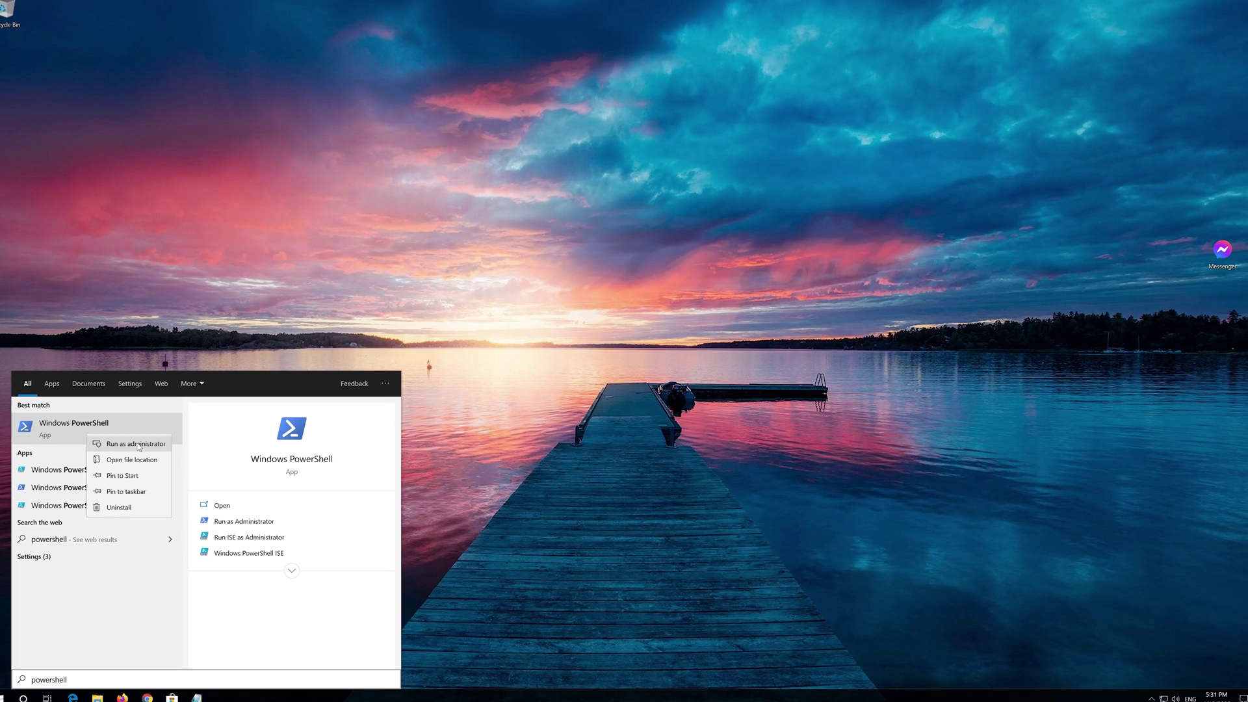
{"action": "left_click", "coordinate": [138, 444]}
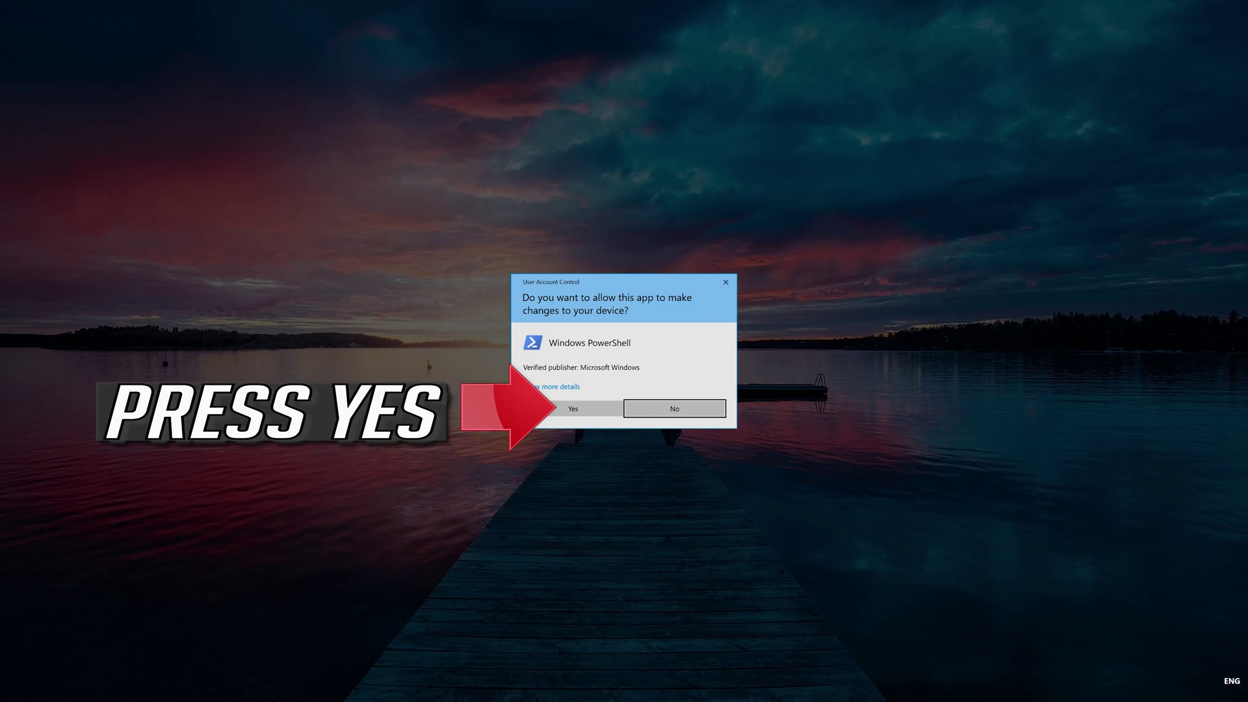
{"action": "left_click", "coordinate": [573, 410]}
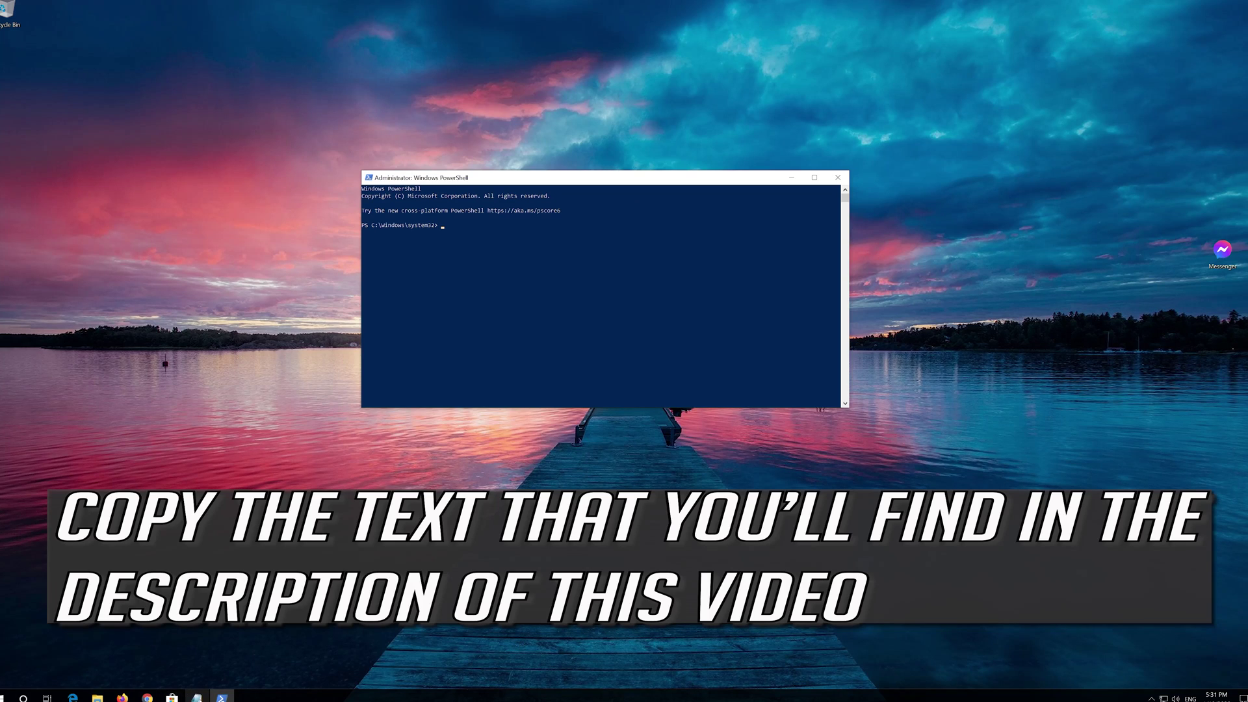
Step: Copy the entire app re-registration script from Notepad, then minimize Notepad
{"action": "left_click", "coordinate": [196, 696]}
{"action": "left_click_drag", "start_coordinate": [352, 415], "coordinate": [310, 187]}
{"action": "right_click", "coordinate": [472, 206]}
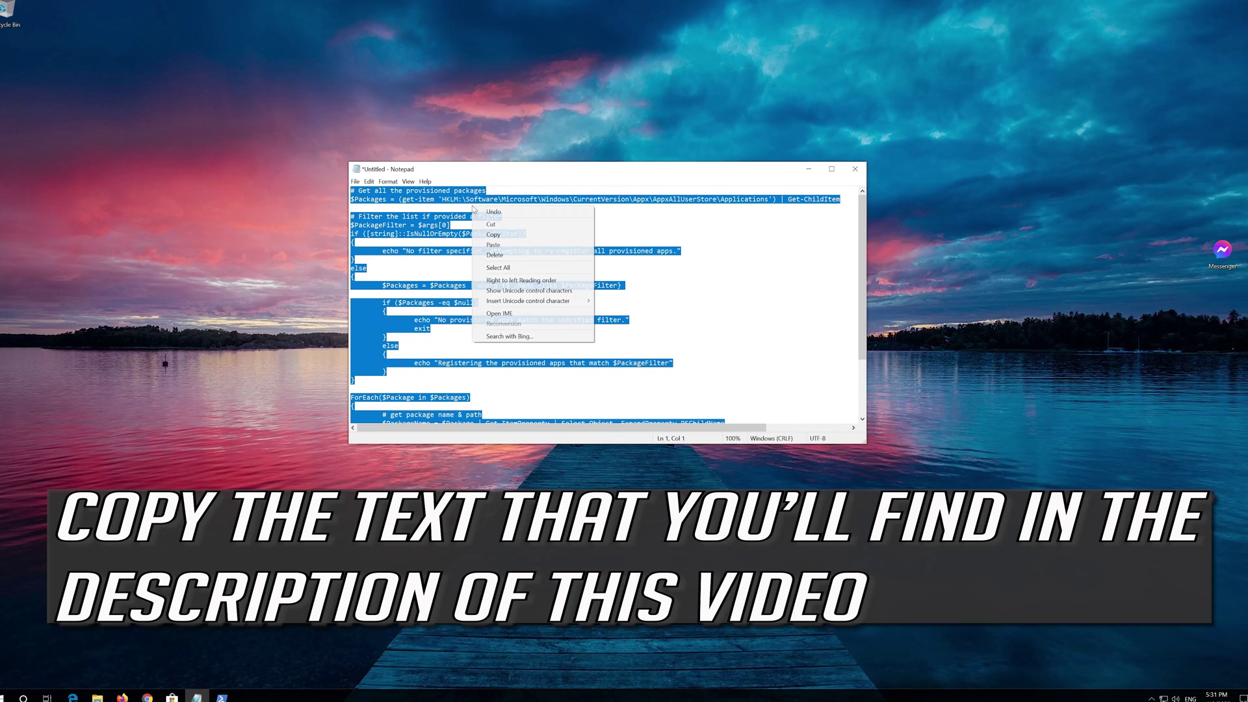
{"action": "left_click", "coordinate": [492, 235]}
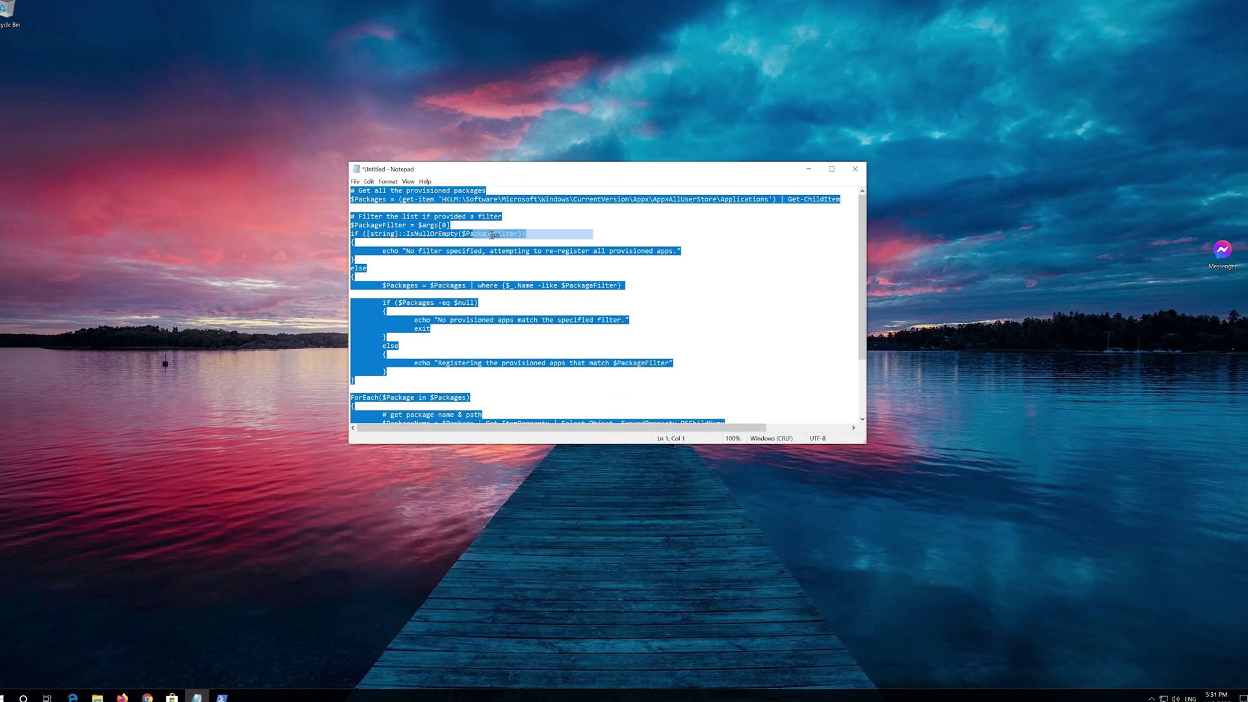
{"action": "left_click", "coordinate": [816, 173]}
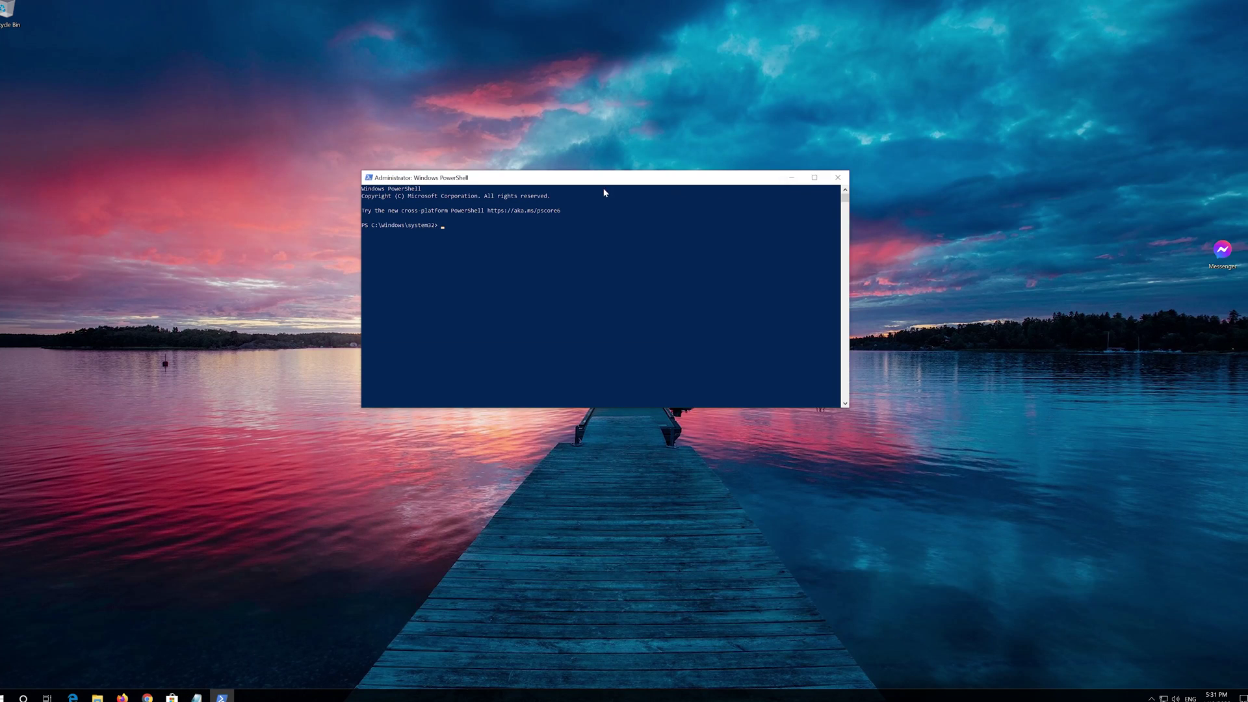
Step: Paste and run the app re-registration script in PowerShell, then exit the session
{"action": "right_click", "coordinate": [580, 177]}
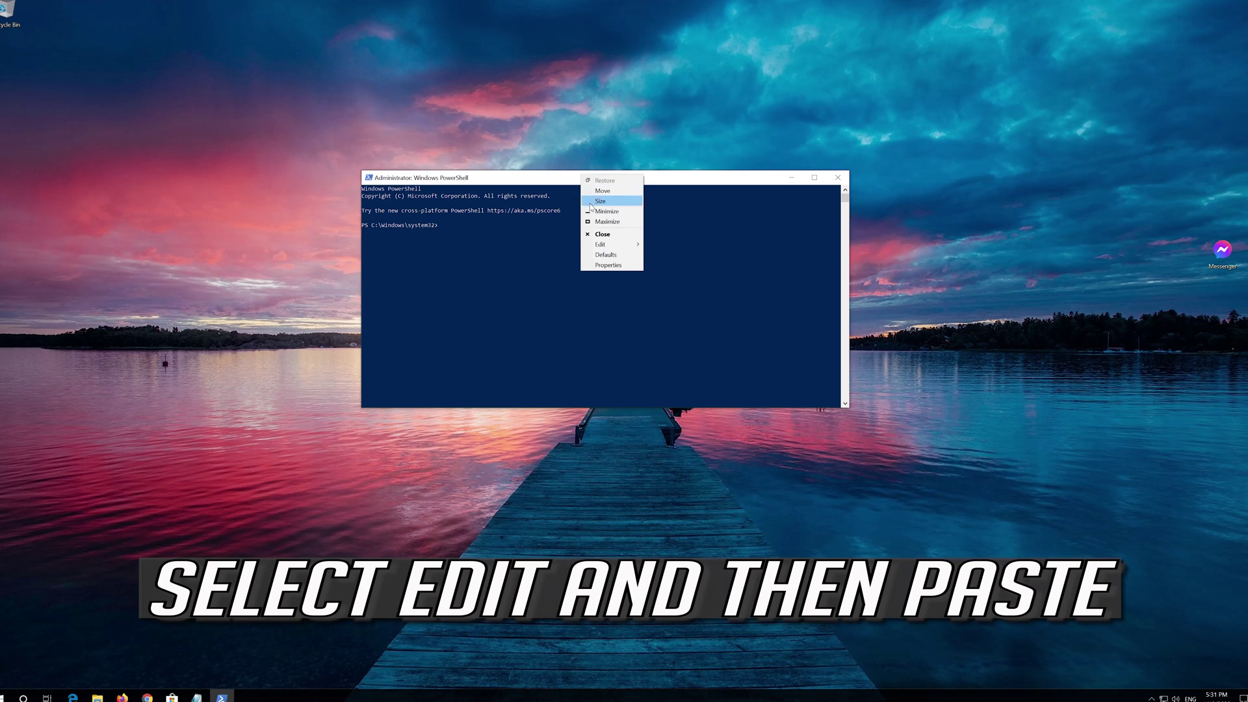
{"action": "left_click", "coordinate": [602, 245]}
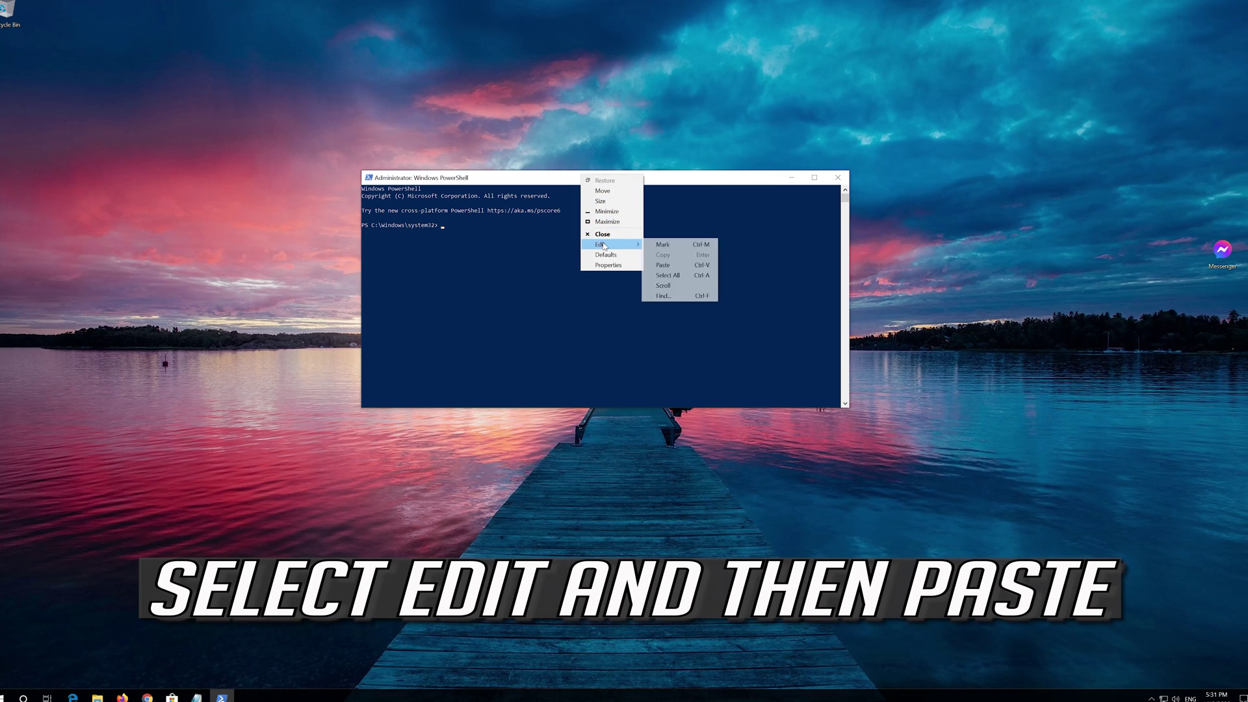
{"action": "left_click", "coordinate": [684, 269]}
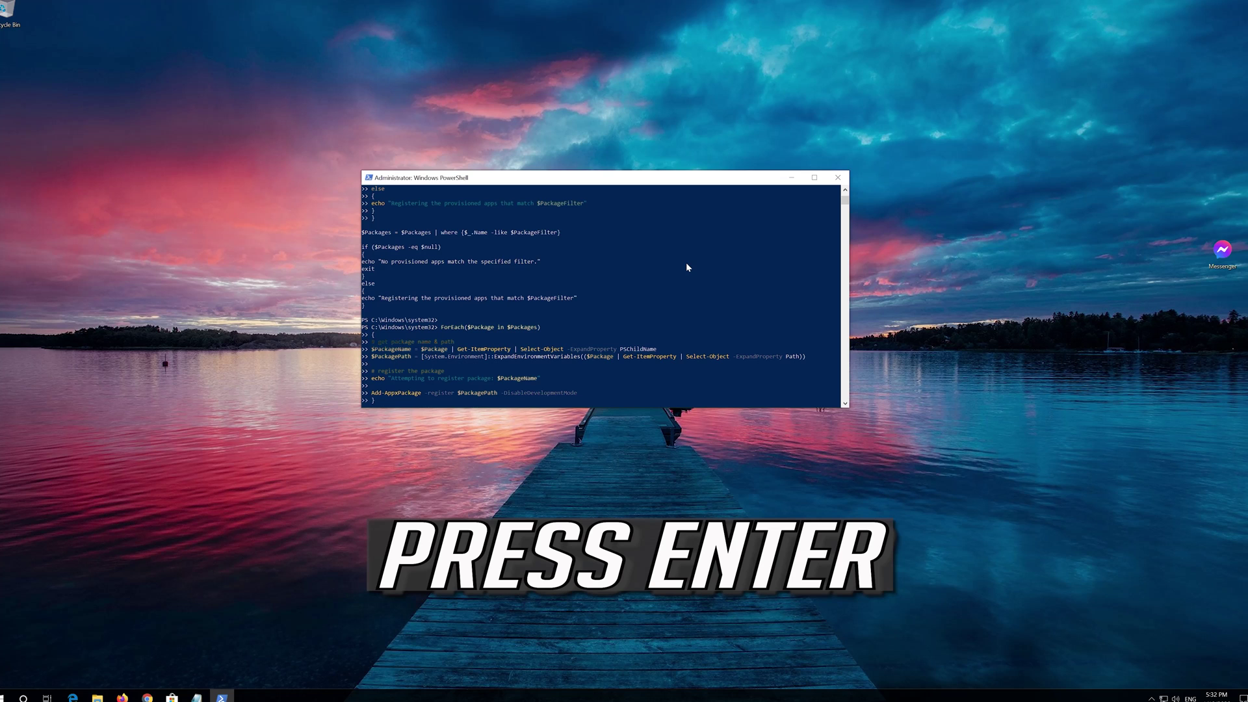
{"action": "key", "text": "Return"}
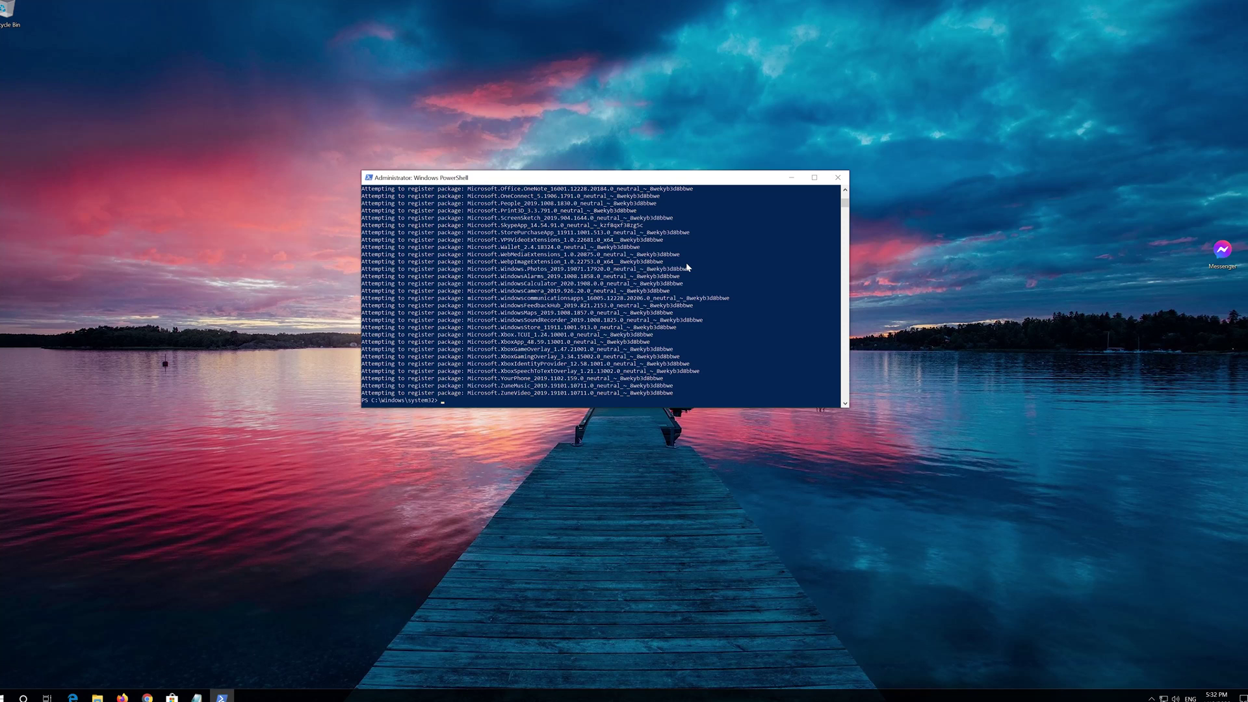
{"action": "type", "text": "exit"}
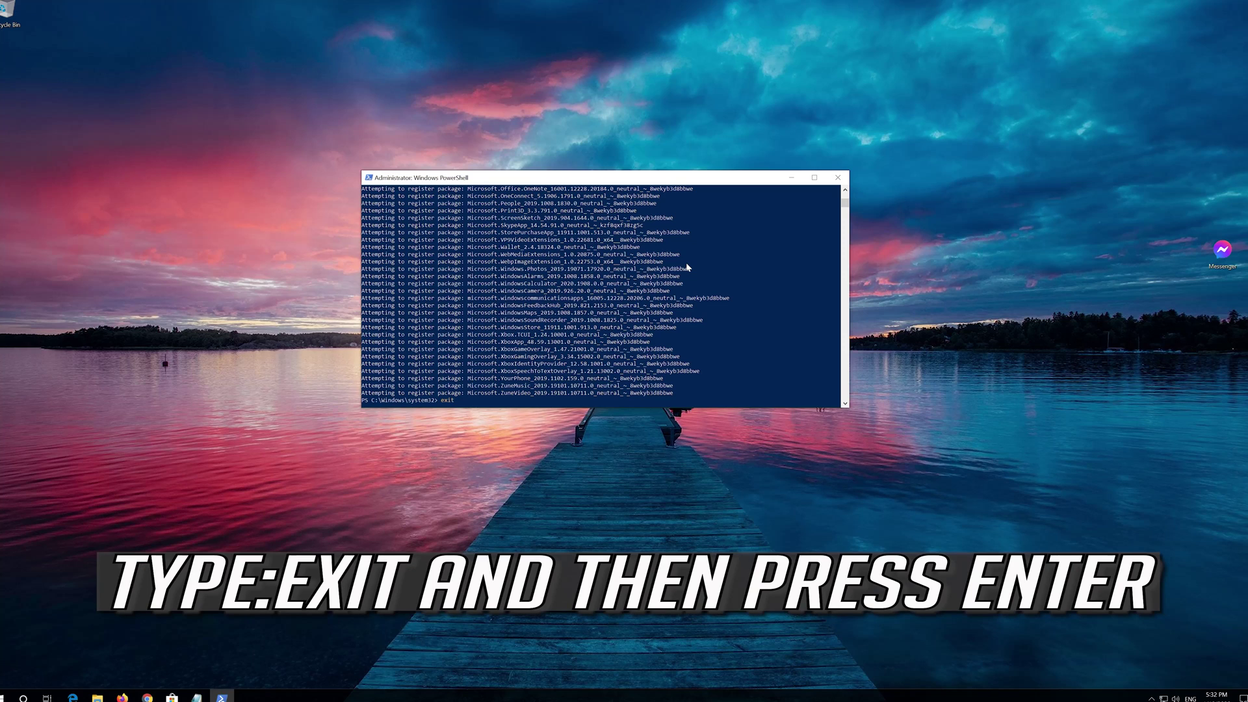
{"action": "key", "text": "Return"}
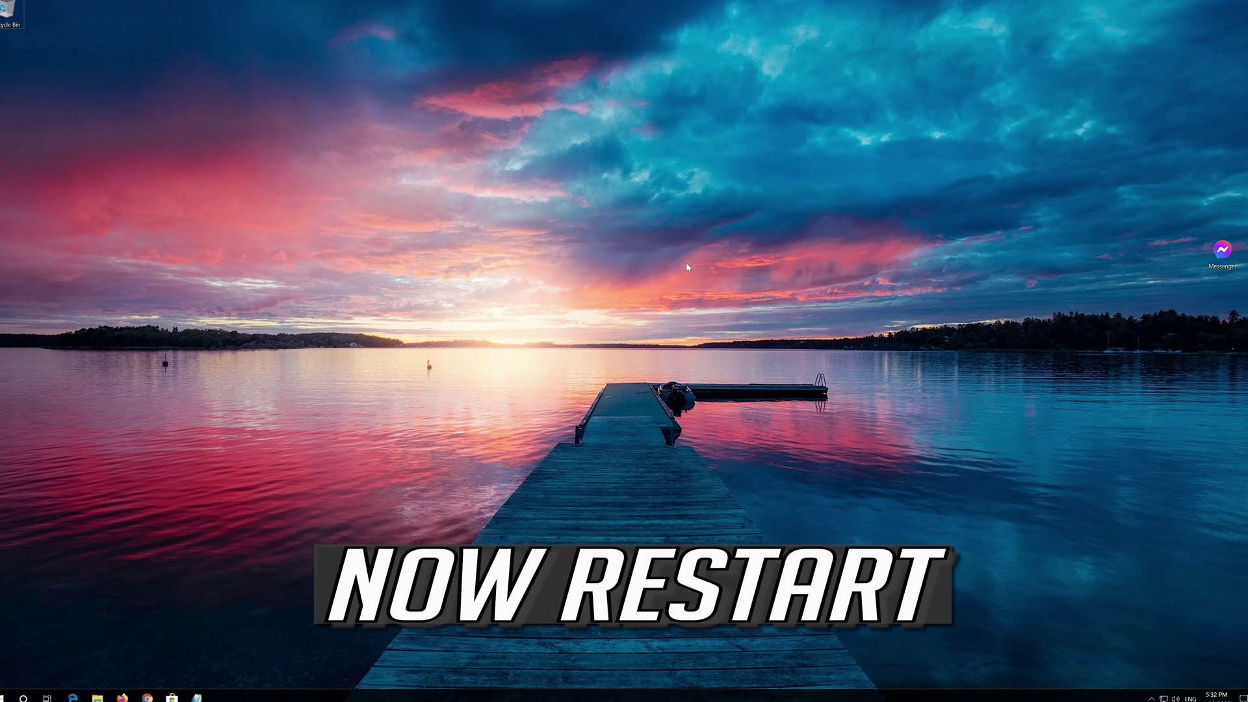
Step: Restart the PC from the Start menu, then launch Microsoft Store from the taskbar
{"action": "left_click", "coordinate": [6, 695]}
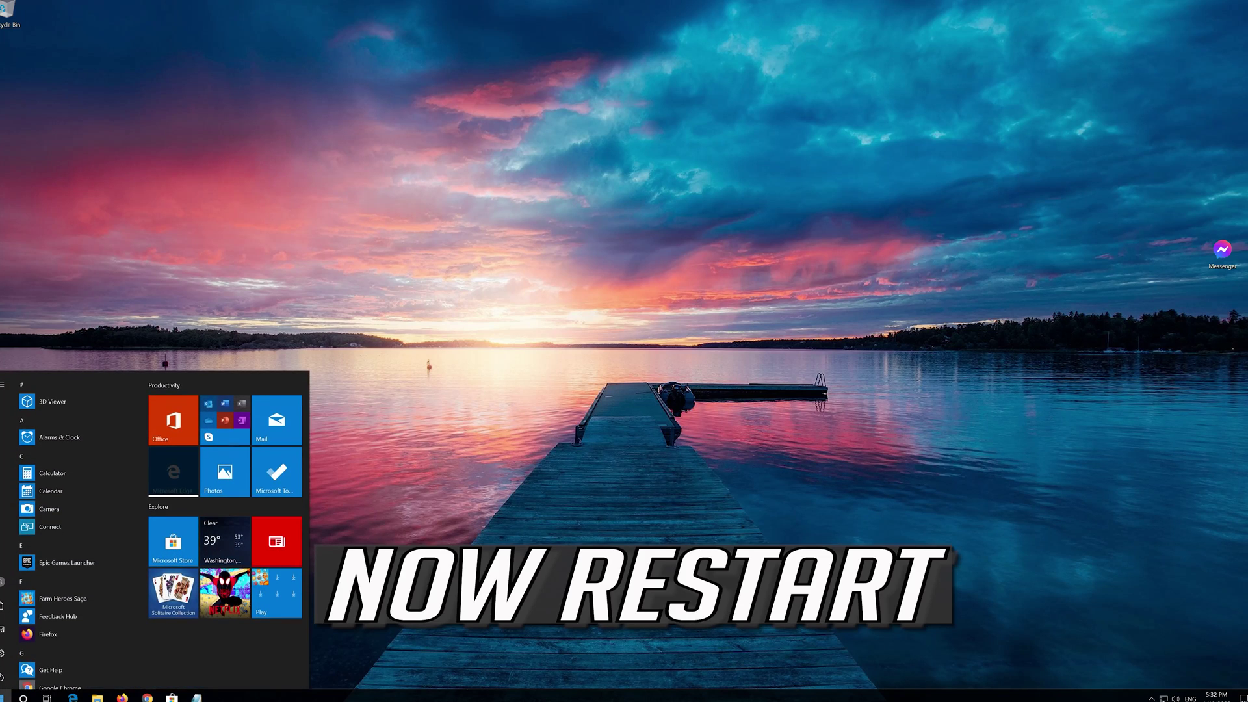
{"action": "mouse_move", "coordinate": [4, 677]}
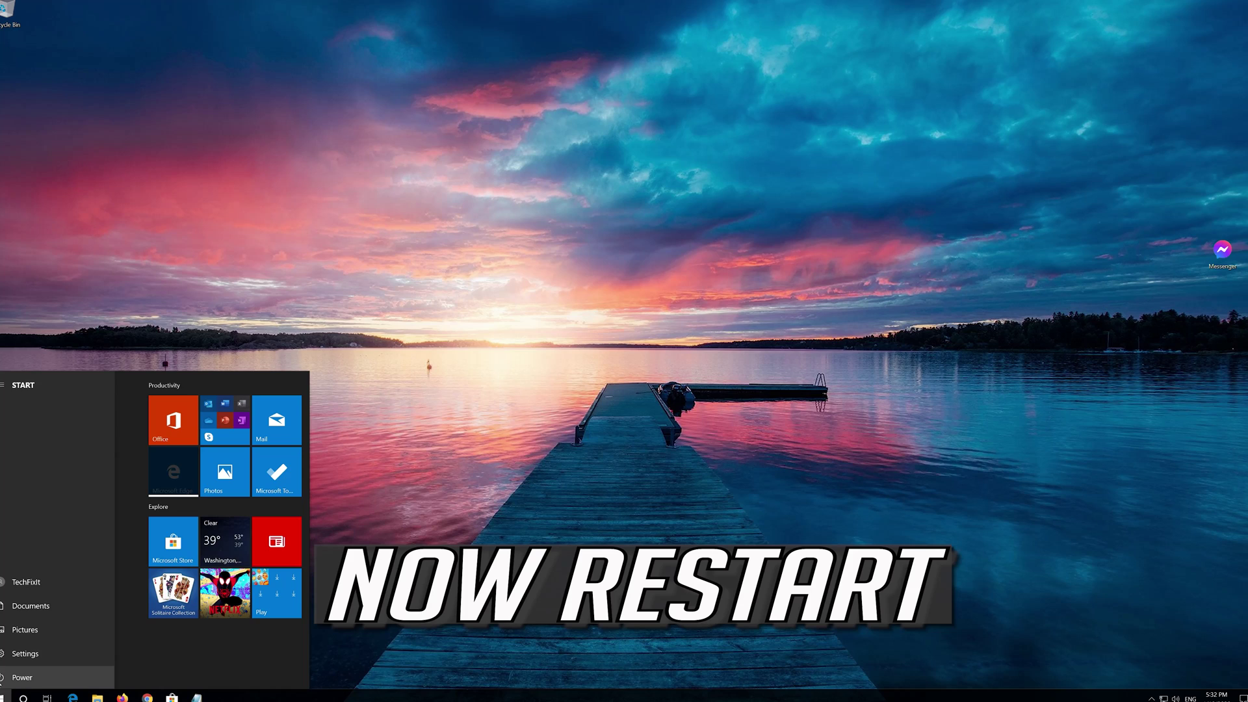
{"action": "left_click", "coordinate": [5, 676]}
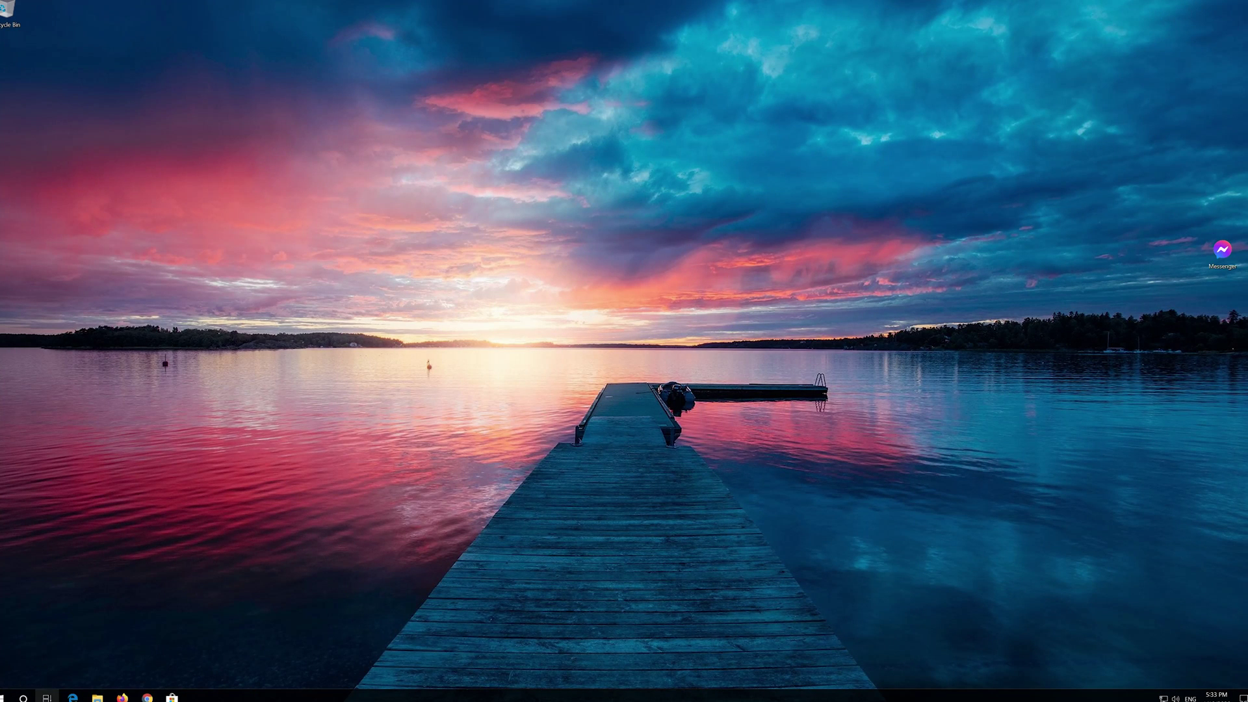
{"action": "left_click", "coordinate": [171, 696]}
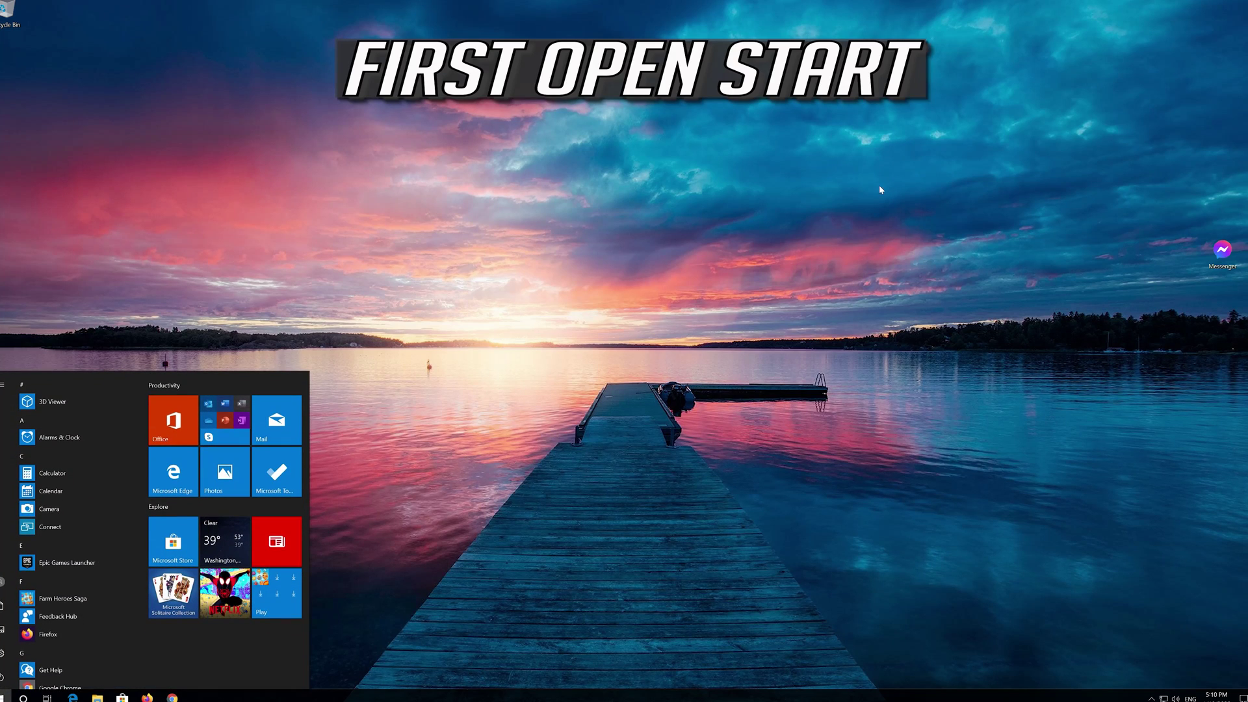
Step: Open Windows Settings from the Start menu's left rail and go to the Apps section
{"action": "mouse_move", "coordinate": [2, 655]}
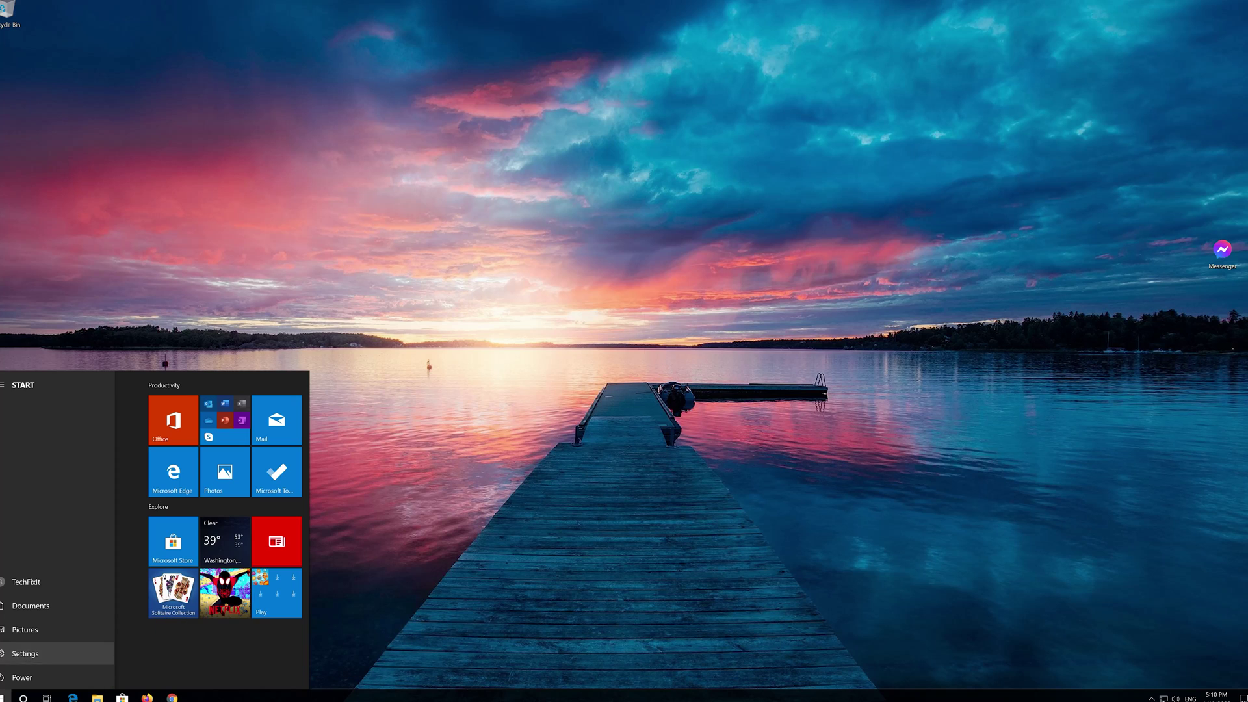
{"action": "left_click", "coordinate": [25, 653]}
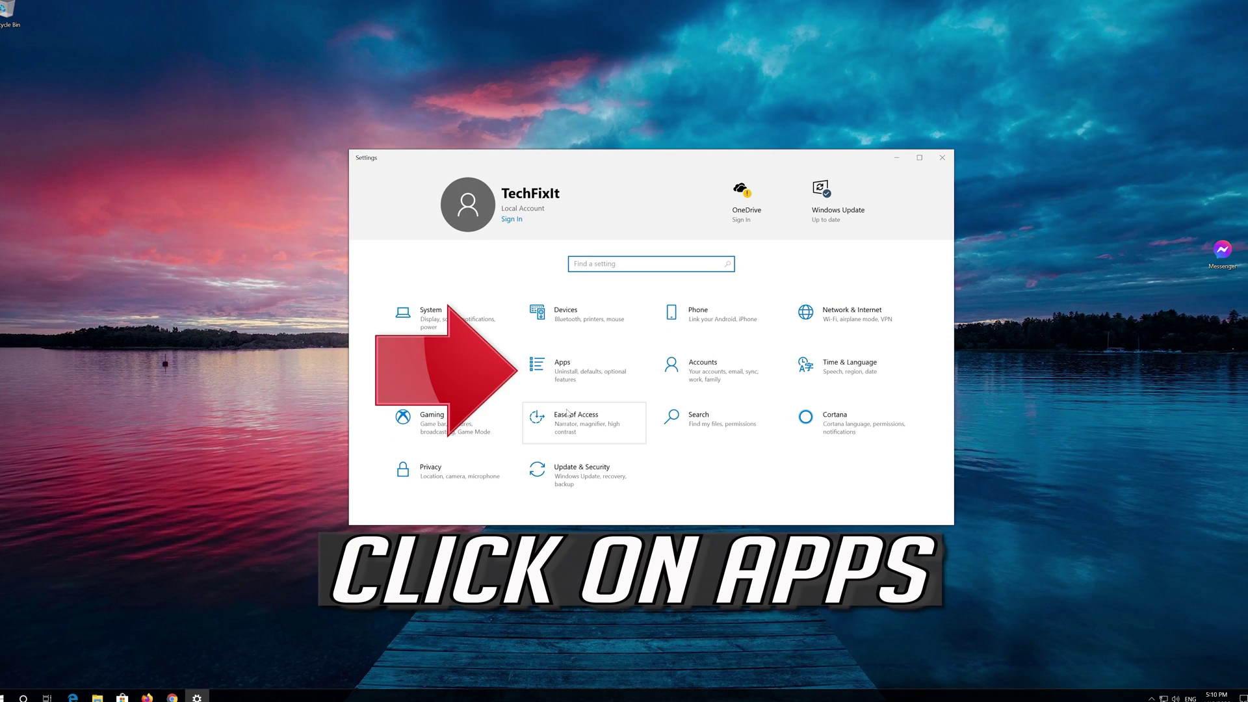
{"action": "left_click", "coordinate": [576, 375]}
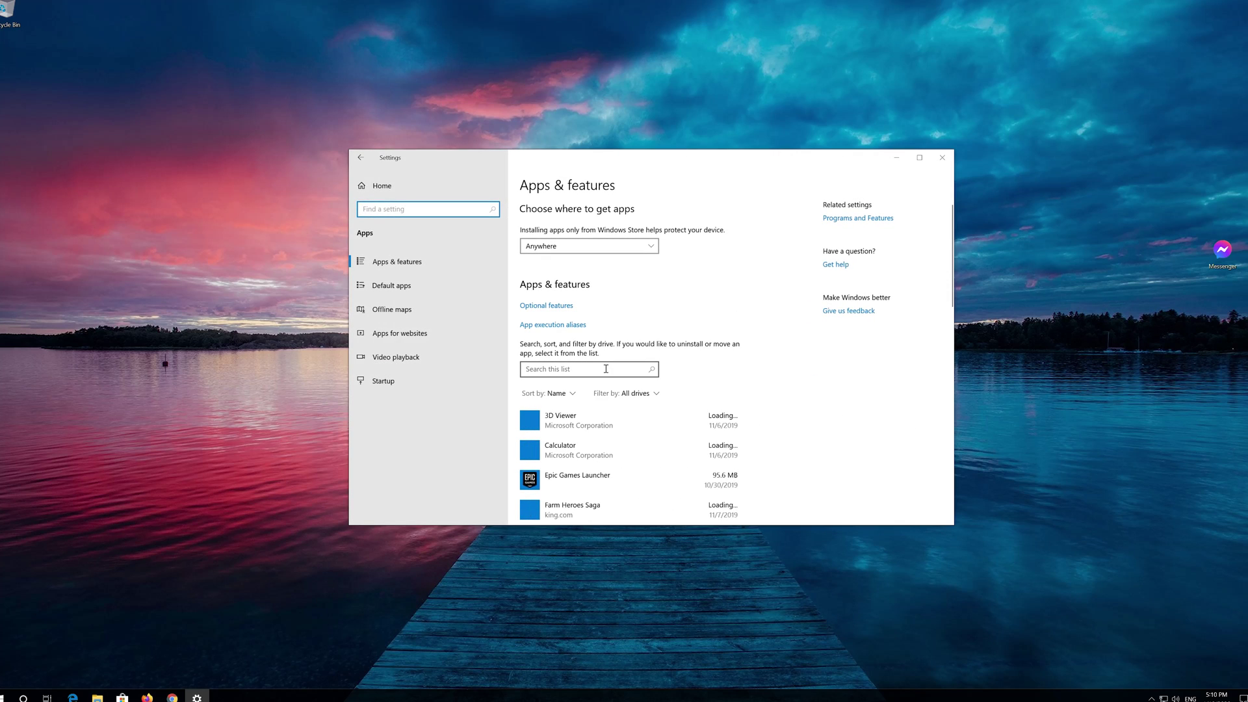
Step: Find Microsoft Store in the Apps & features list and expand its entry
{"action": "left_click", "coordinate": [420, 261]}
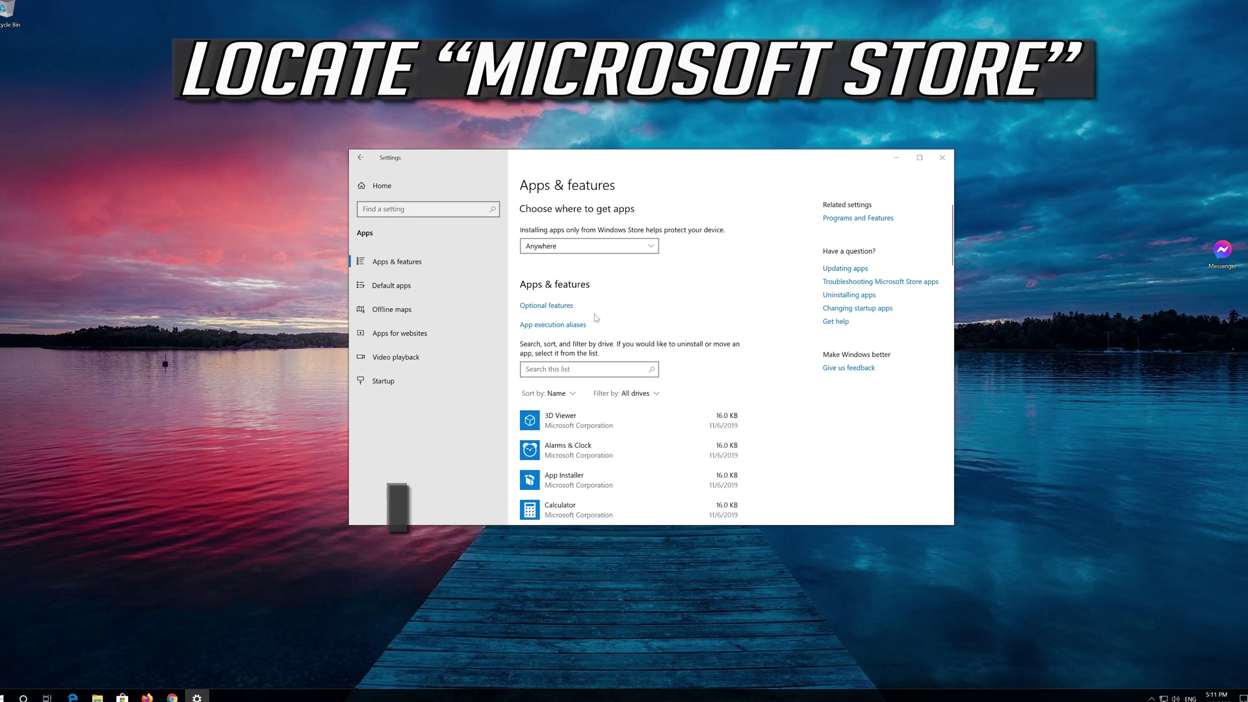
{"action": "scroll", "coordinate": [603, 322], "scroll_direction": "down", "scroll_amount": 5}
{"action": "scroll", "coordinate": [603, 321], "scroll_direction": "down", "scroll_amount": 5}
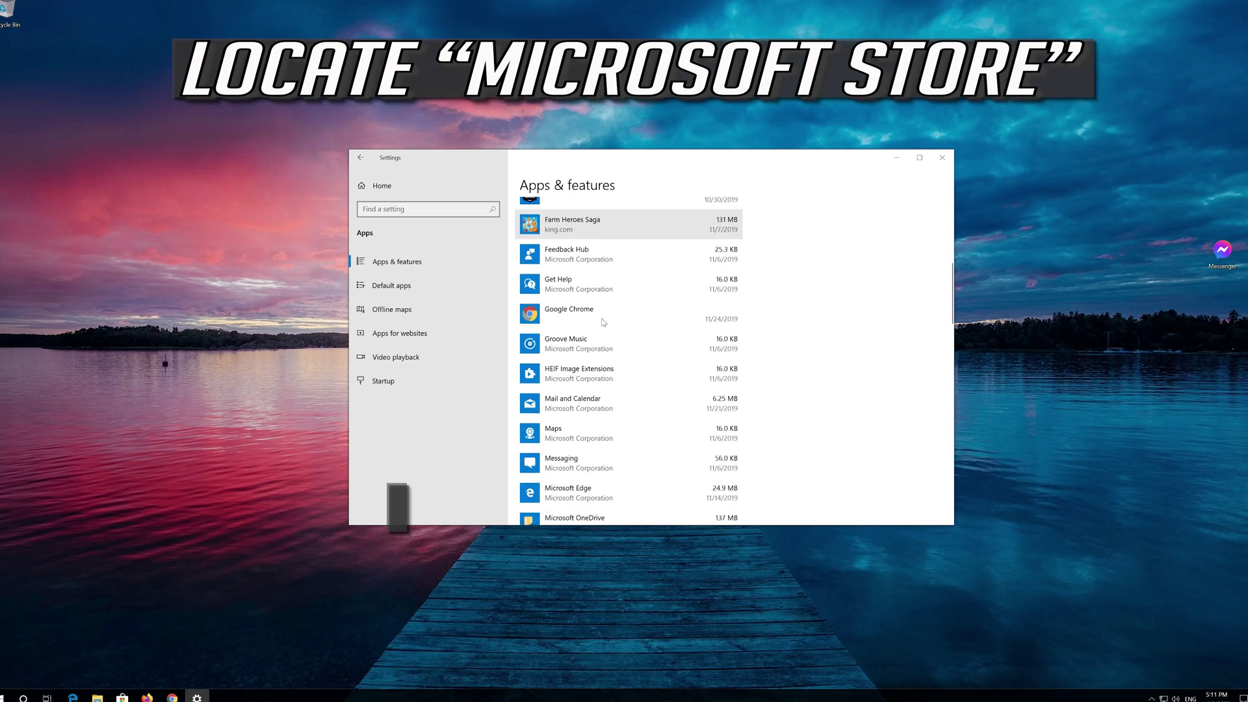
{"action": "scroll", "coordinate": [603, 320], "scroll_direction": "down", "scroll_amount": 3}
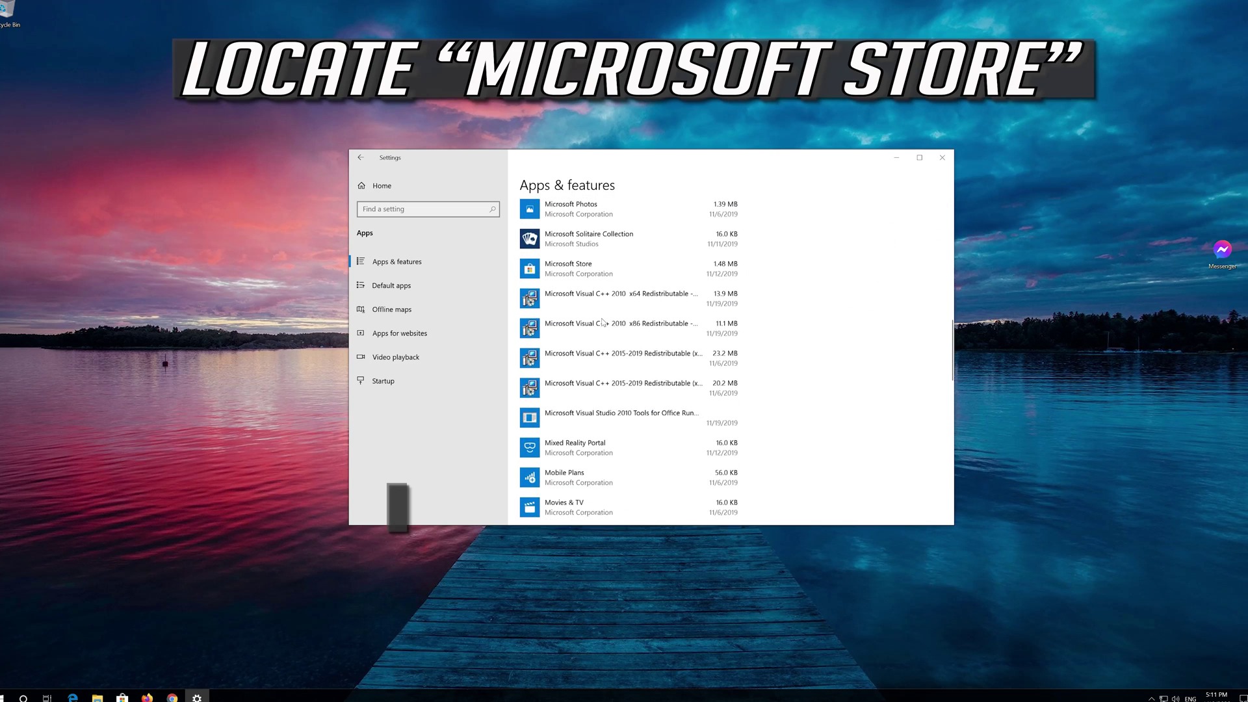
{"action": "scroll", "coordinate": [602, 321], "scroll_direction": "up", "scroll_amount": 1}
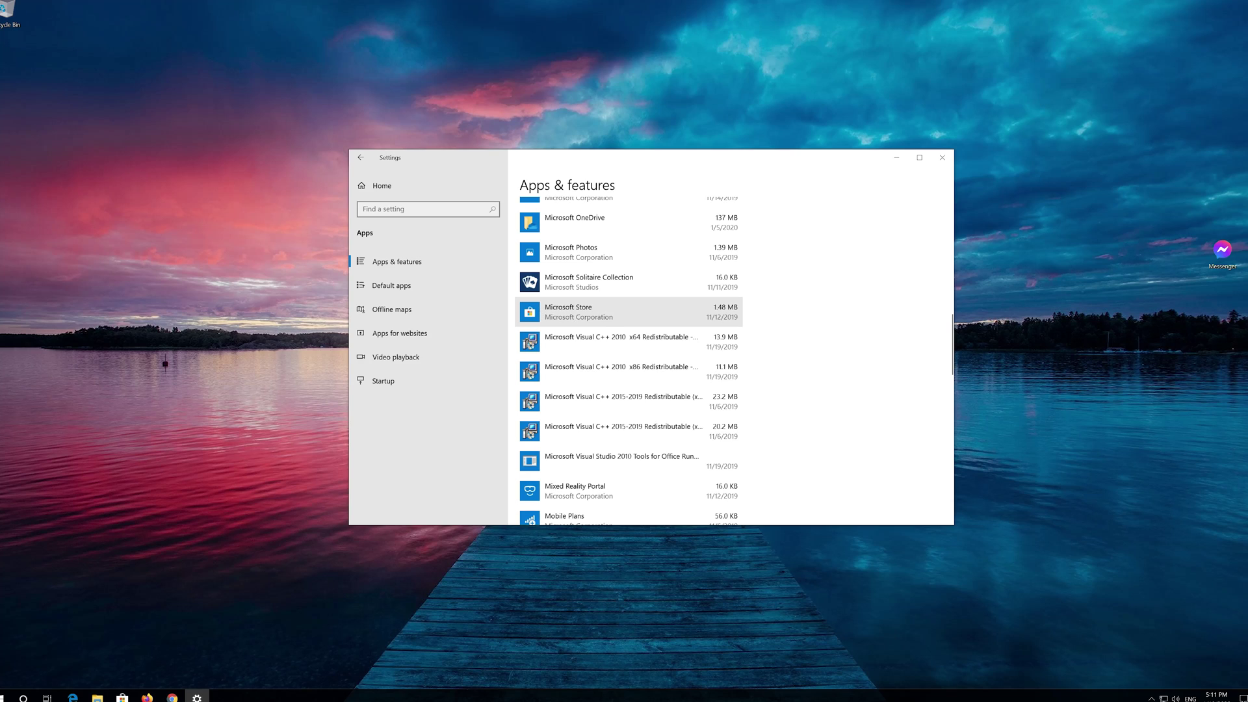
{"action": "left_click", "coordinate": [603, 320]}
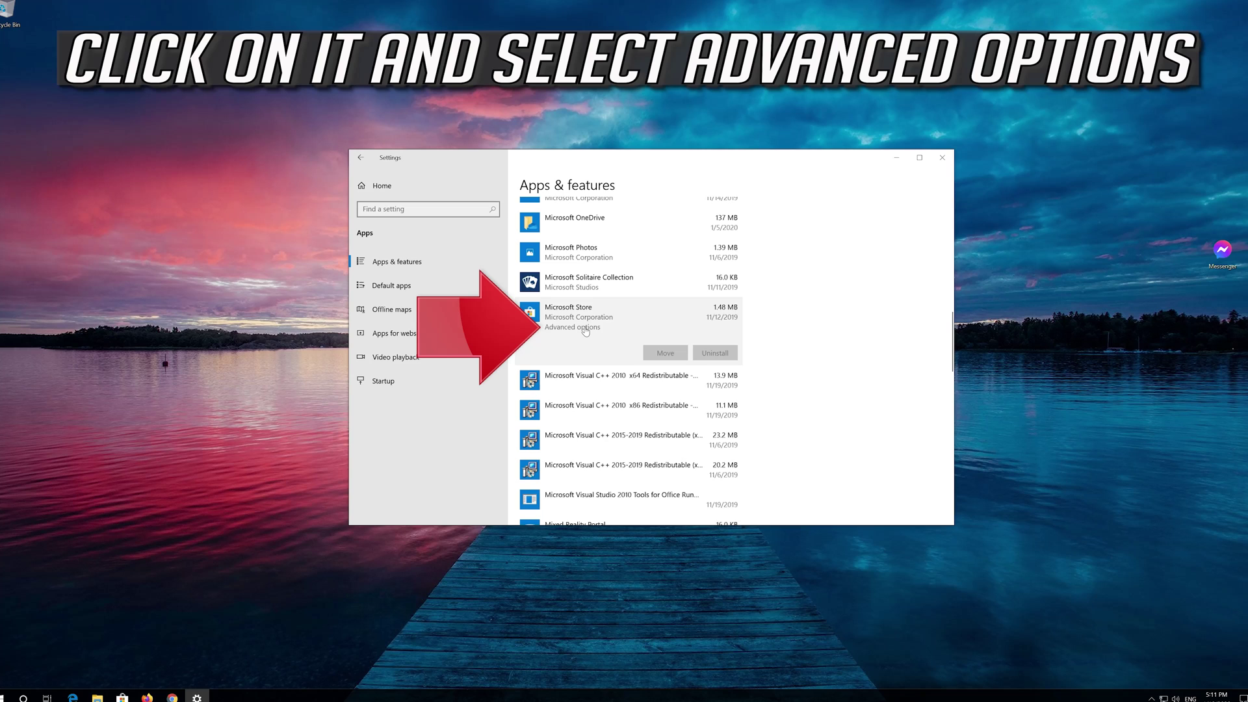
Step: Reset Microsoft Store from its Advanced options page, confirming deletion of its data
{"action": "left_click", "coordinate": [584, 329]}
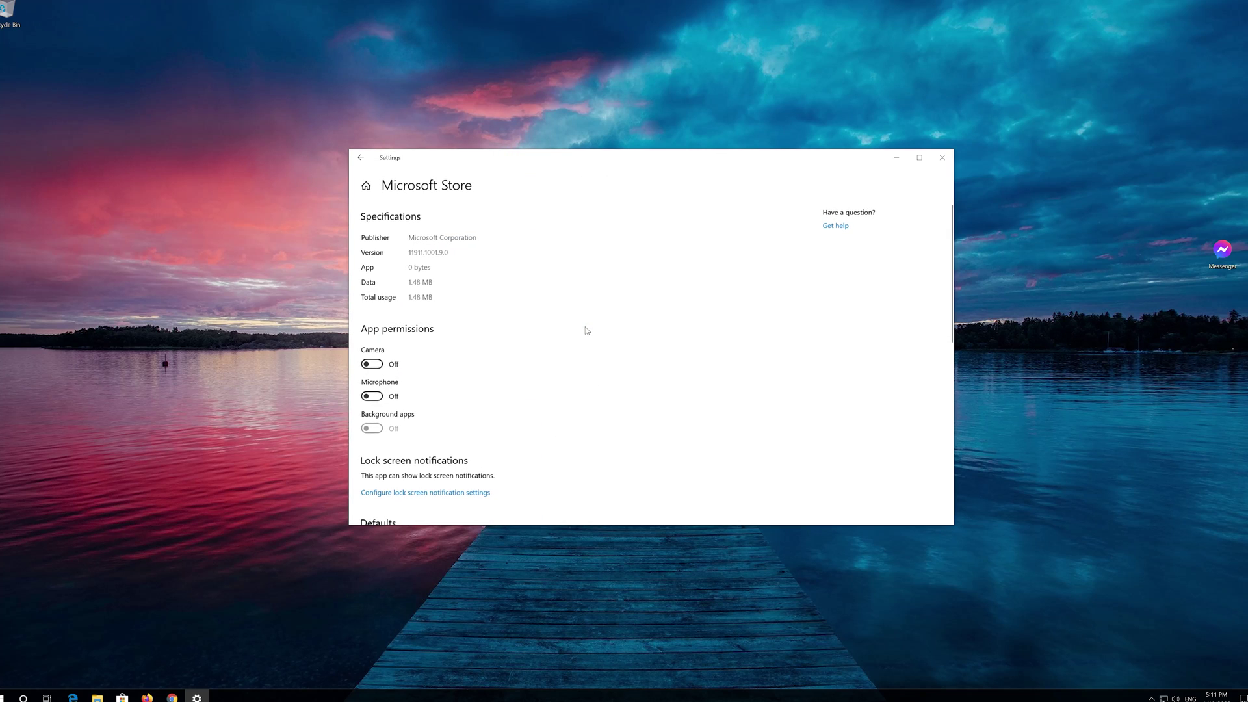
{"action": "scroll", "coordinate": [489, 354], "scroll_direction": "down", "scroll_amount": 5}
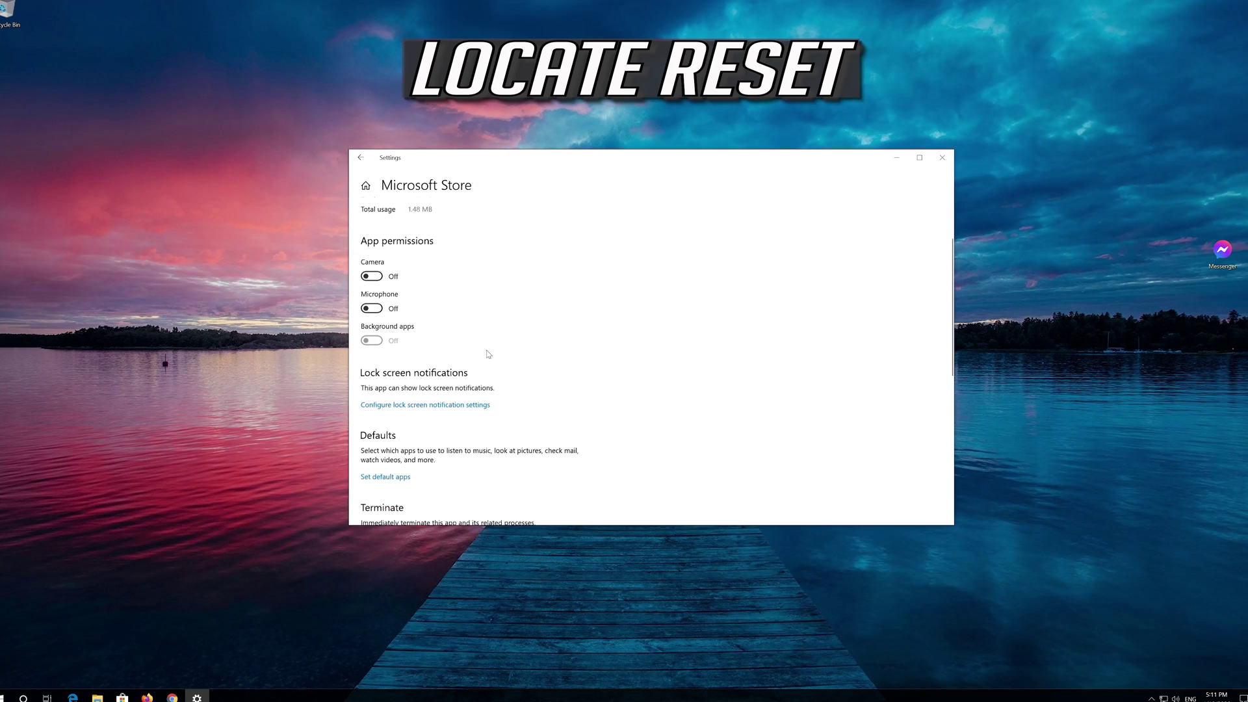
{"action": "scroll", "coordinate": [489, 354], "scroll_direction": "down", "scroll_amount": 1}
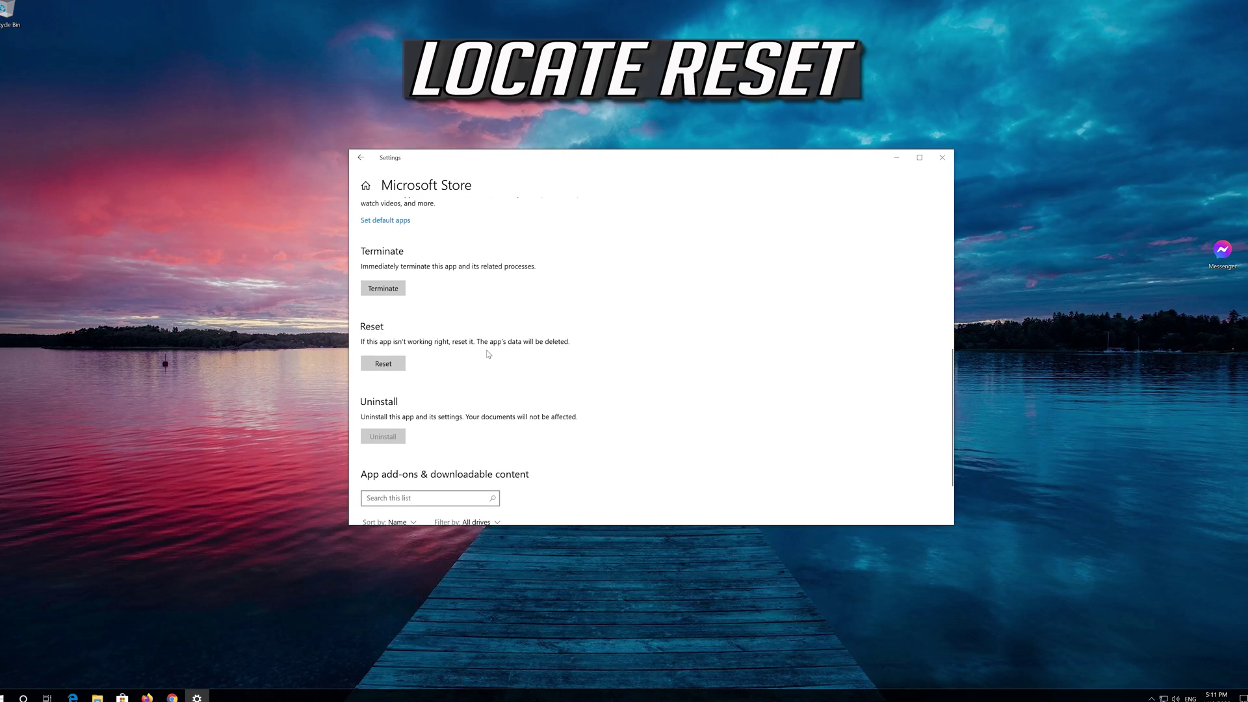
{"action": "left_click", "coordinate": [384, 364]}
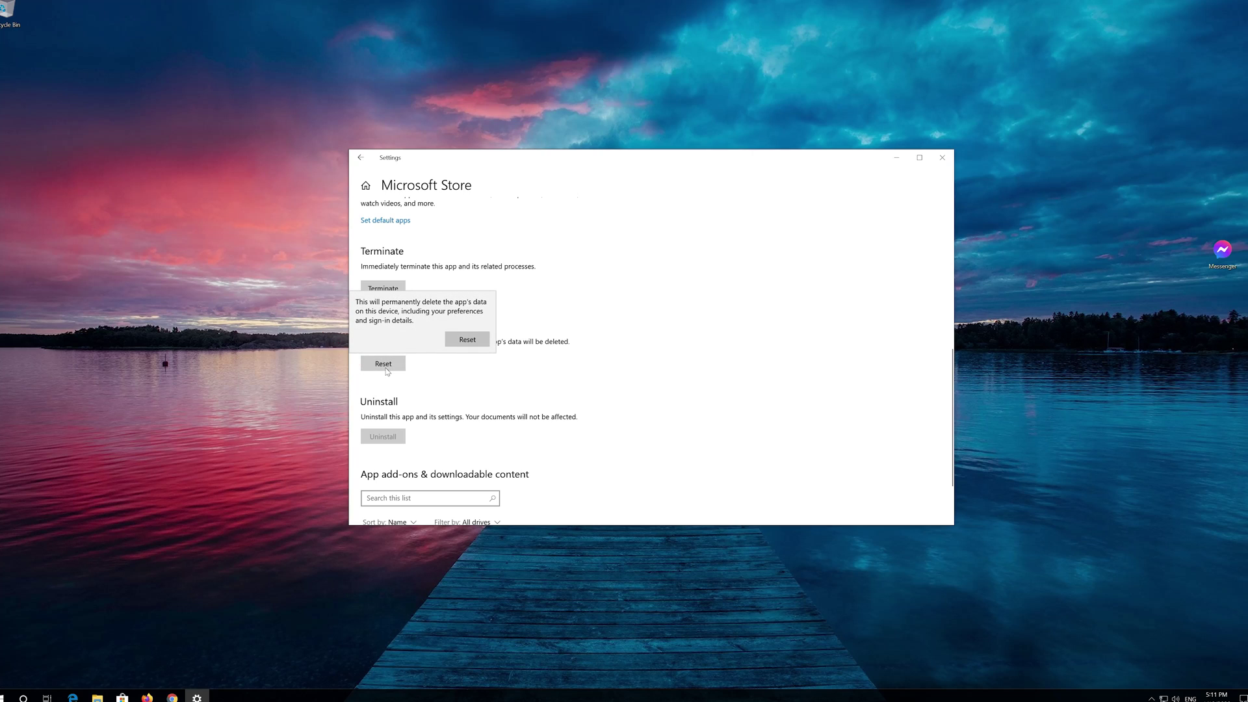
{"action": "left_click", "coordinate": [457, 341]}
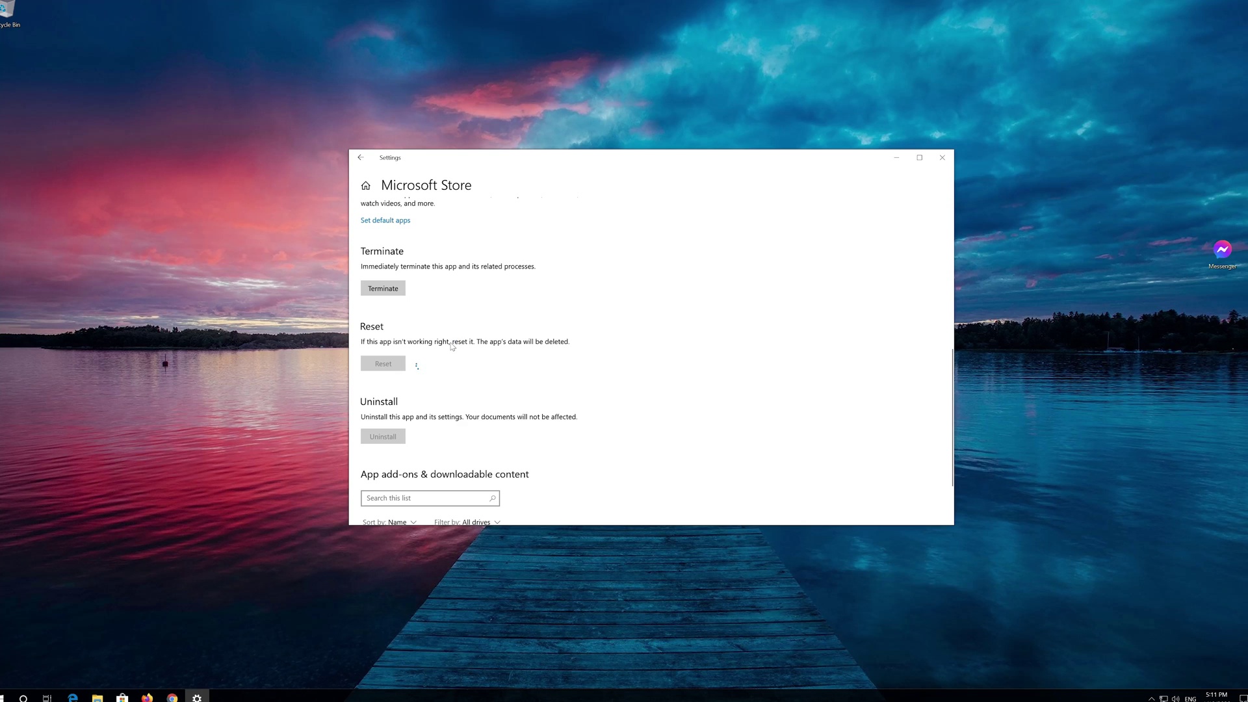
Step: Close Settings and relaunch Microsoft Store from the Start menu
{"action": "left_click", "coordinate": [943, 158]}
{"action": "key", "text": "super"}
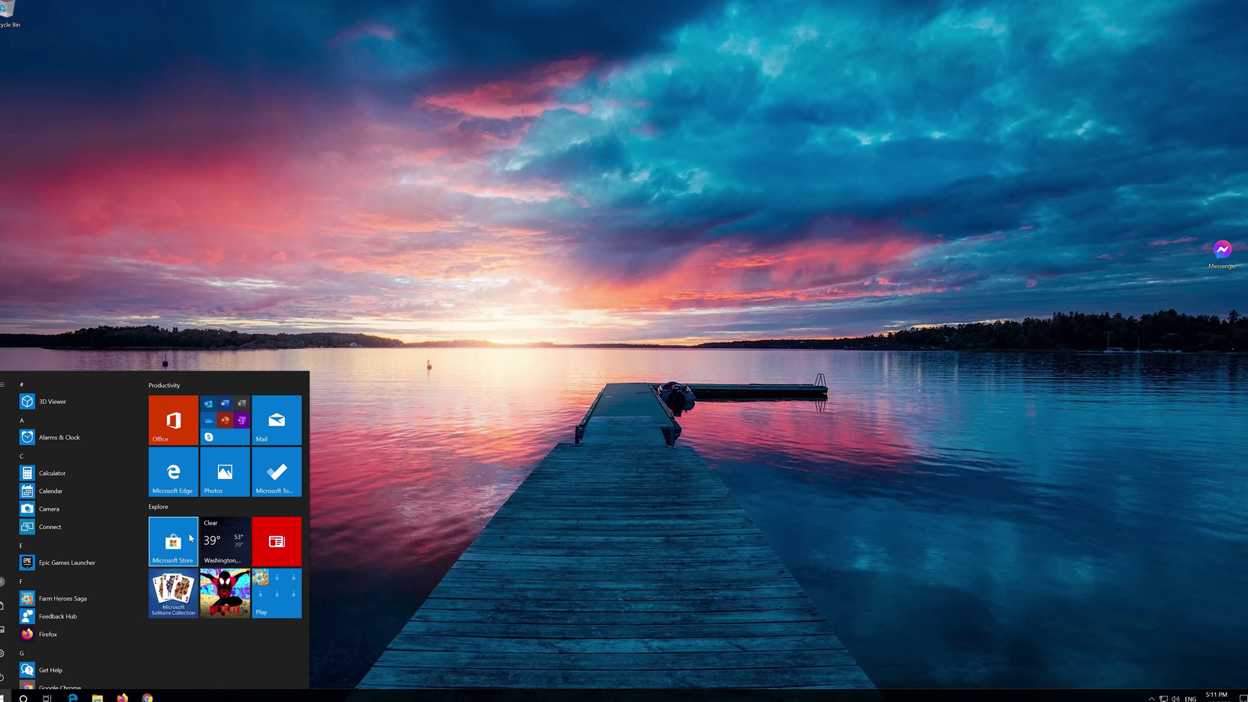
{"action": "left_click", "coordinate": [191, 538]}
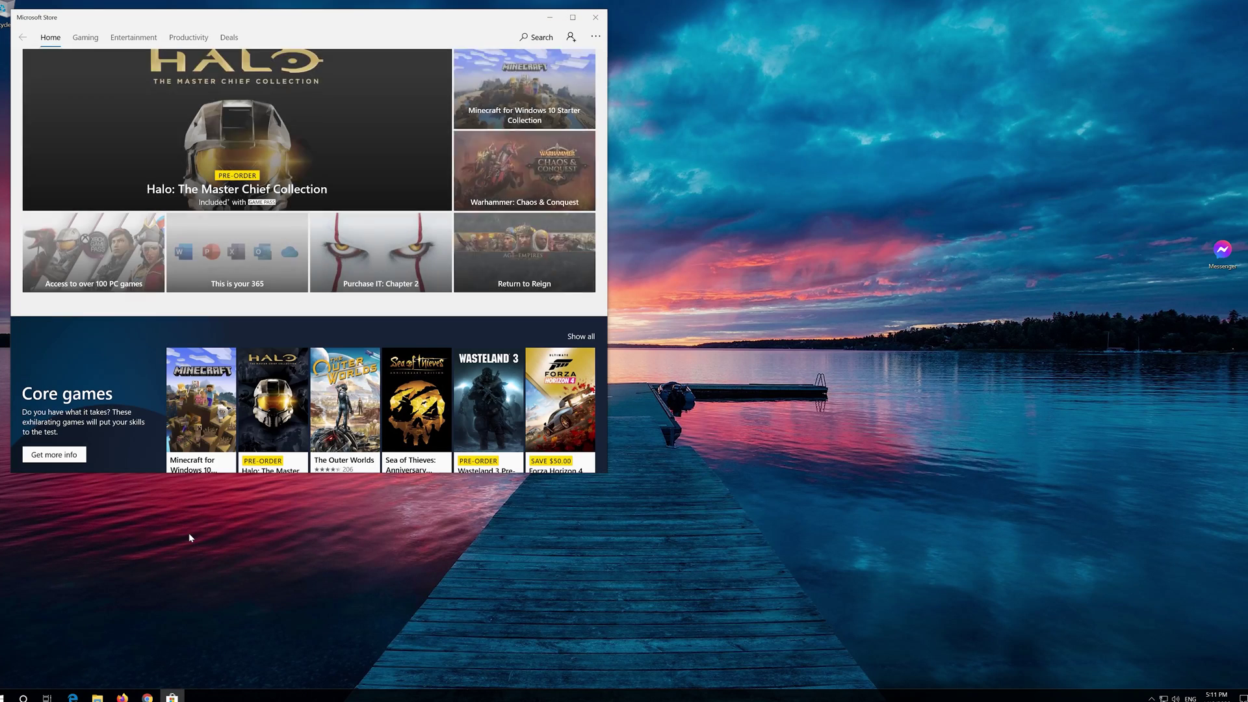